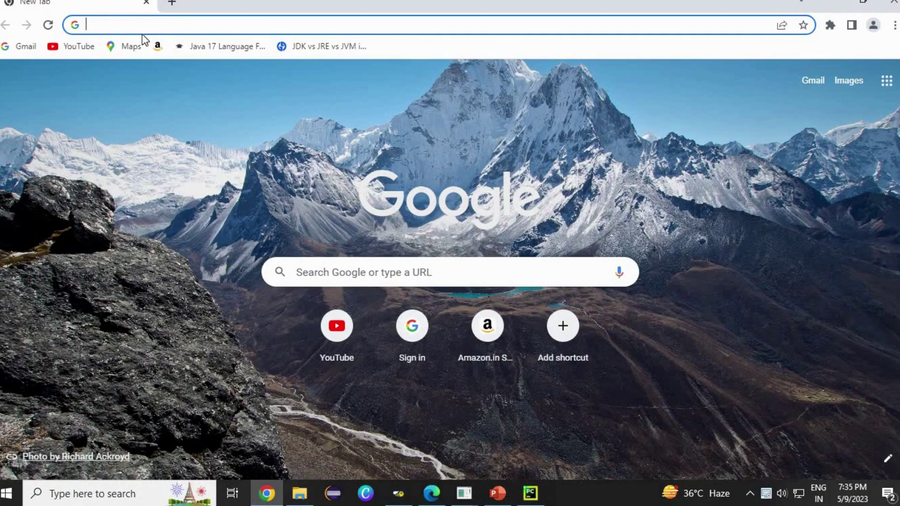
type("Acti")
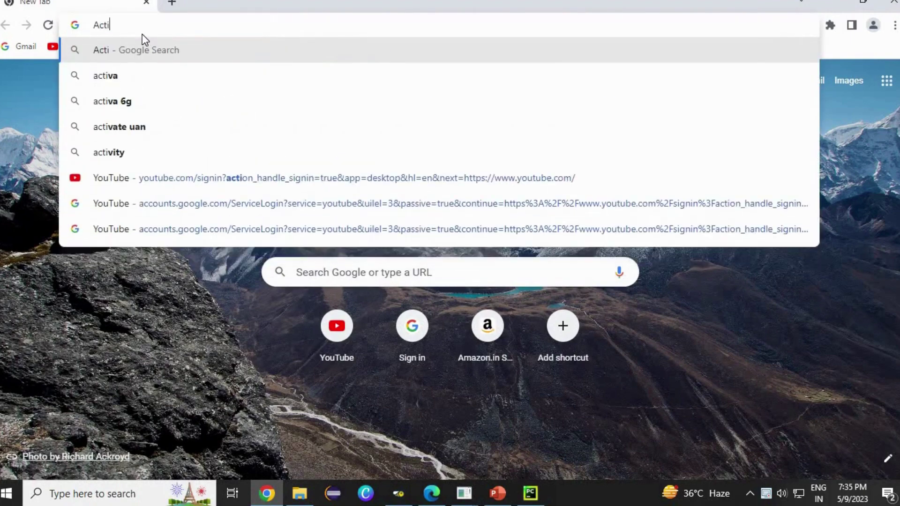
type("veM")
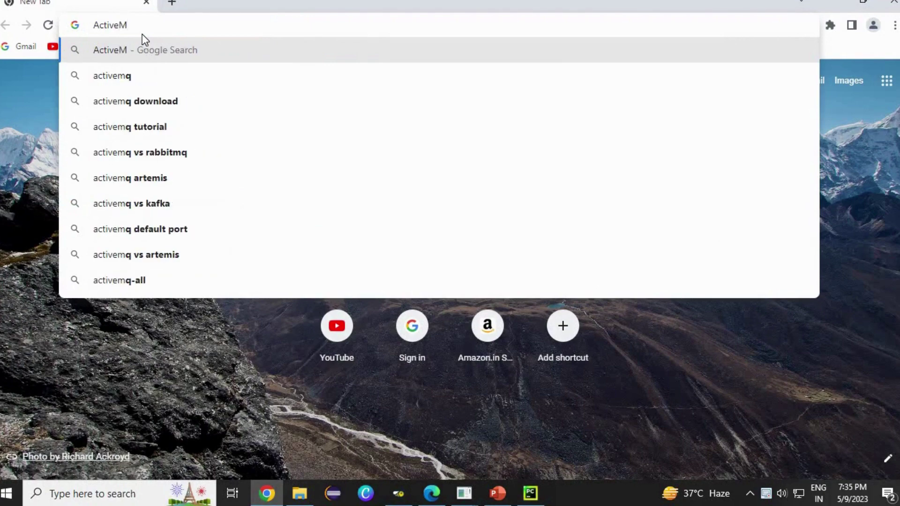
type("q")
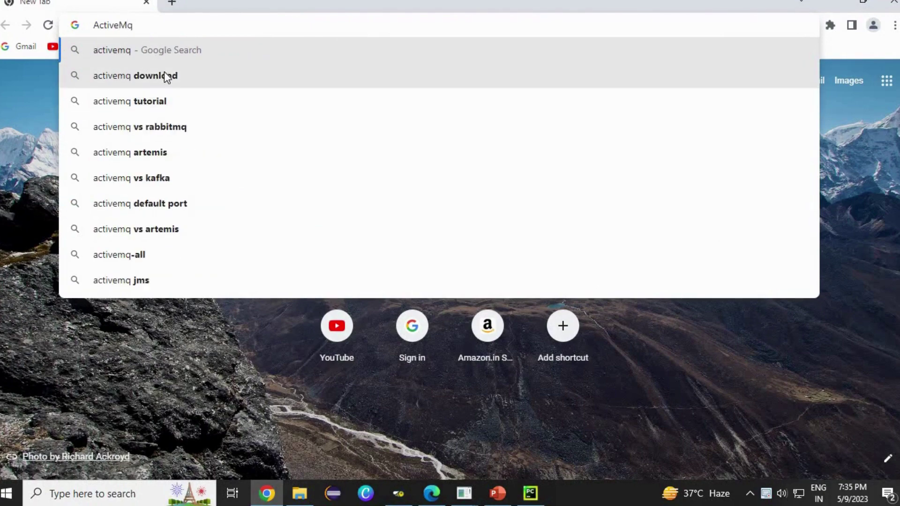
Download apache-activemq-5.18.1-bin.zip from the ActiveMQ 5 download page
left_click(164, 76)
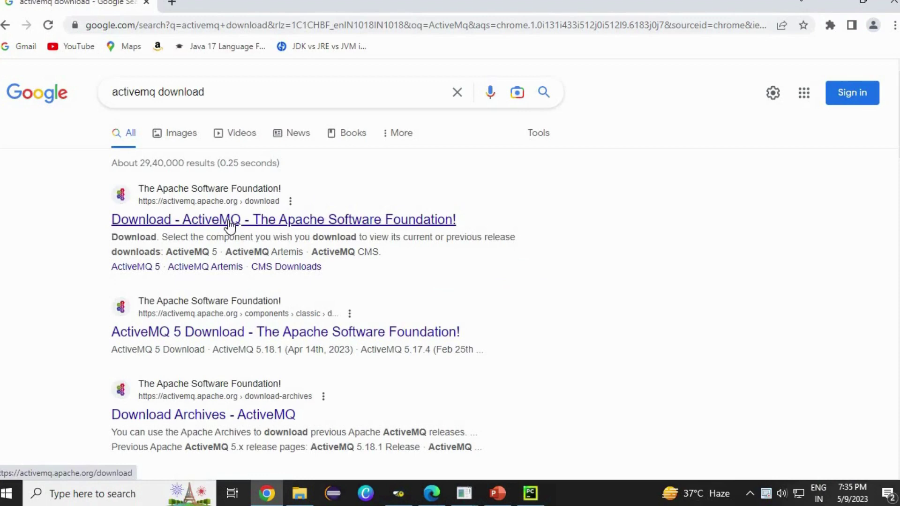
left_click(229, 220)
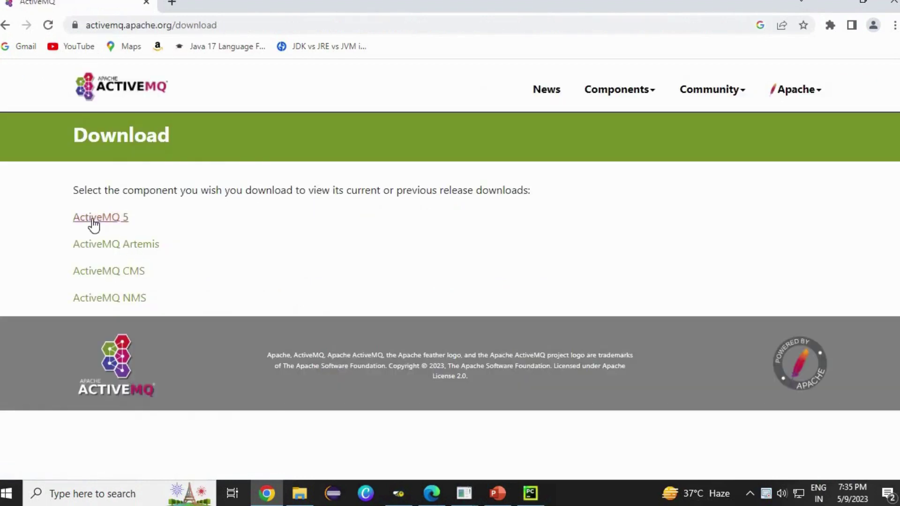
left_click(94, 220)
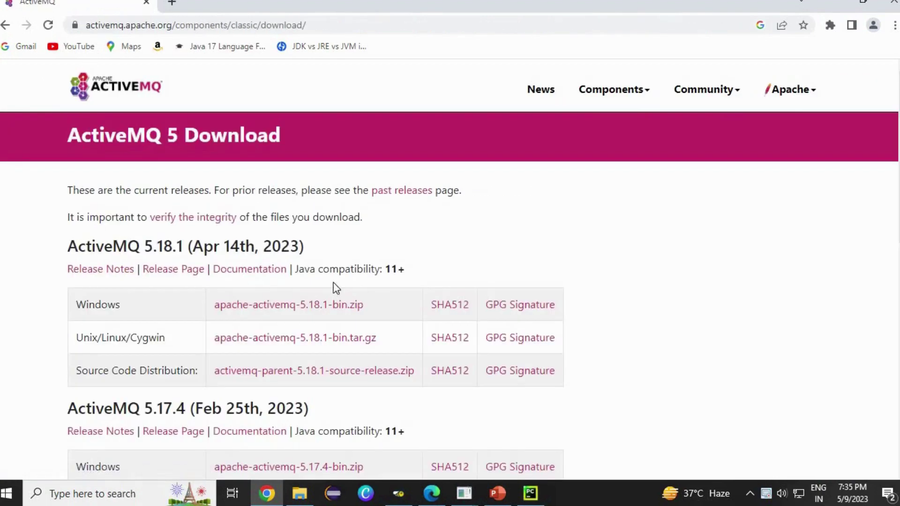
left_click(278, 309)
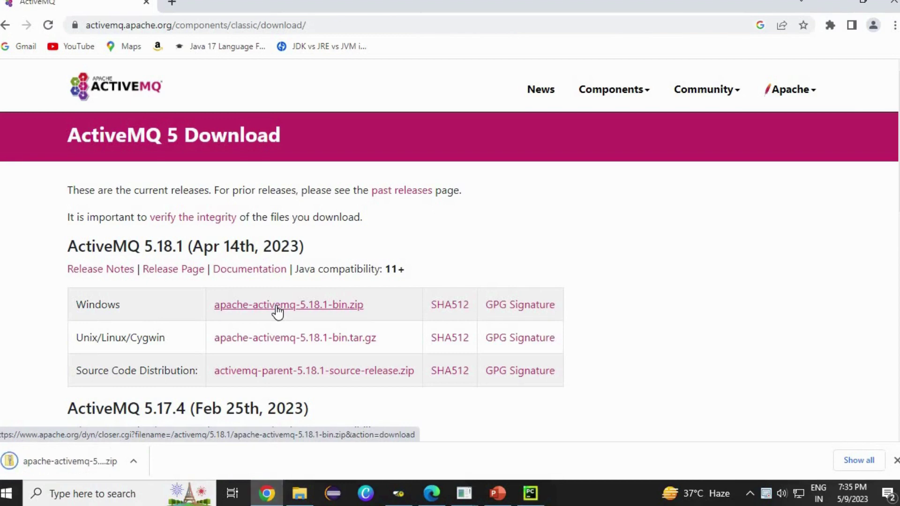
Show the downloaded zip in its Downloads folder and maximize File Explorer
left_click(134, 462)
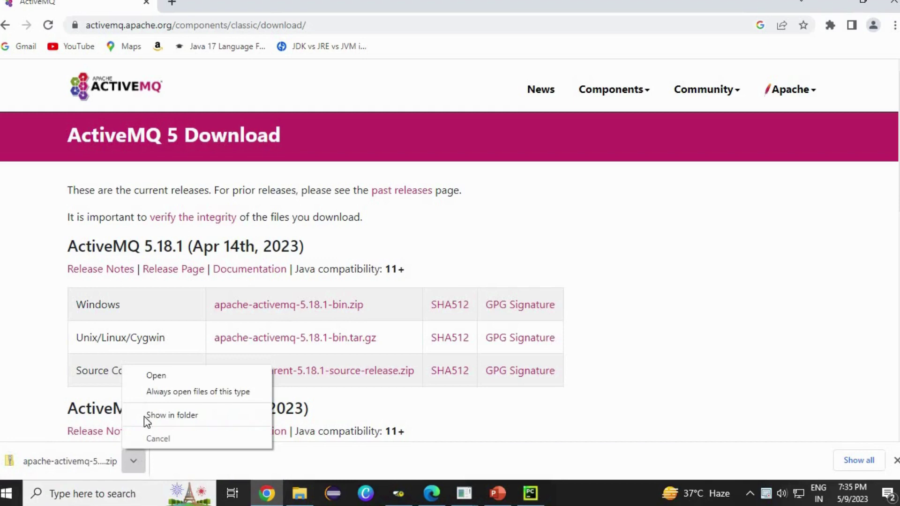
left_click(151, 417)
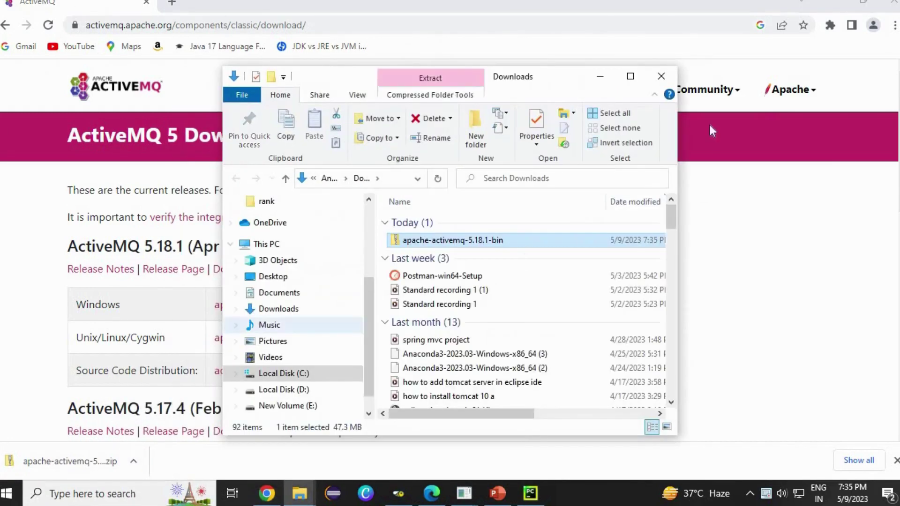
left_click(630, 76)
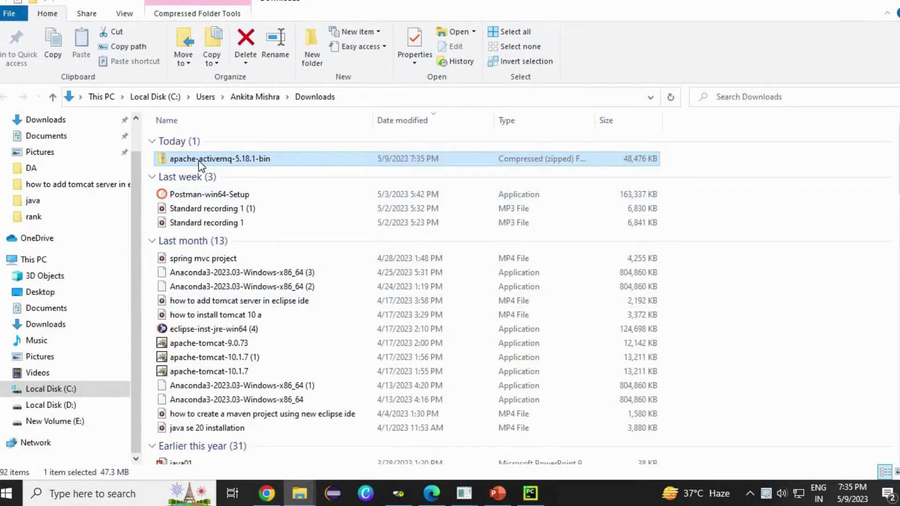
Extract apache-activemq-5.18.1-bin.zip to Local Disk (D:) using Extract All
right_click(198, 160)
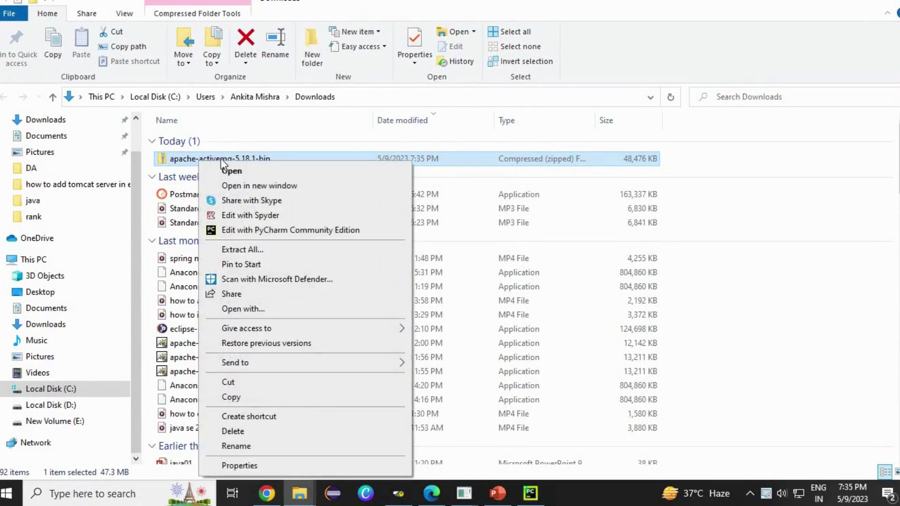
left_click(329, 251)
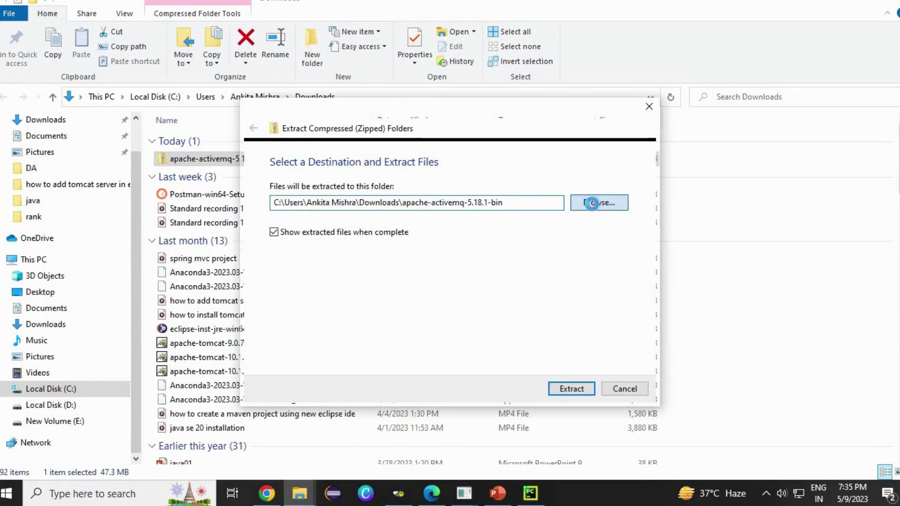
left_click(598, 204)
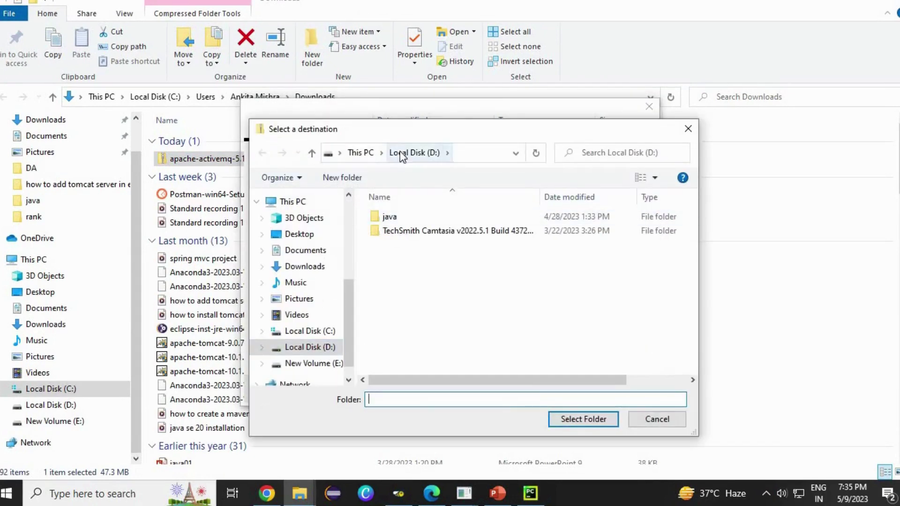
left_click(413, 153)
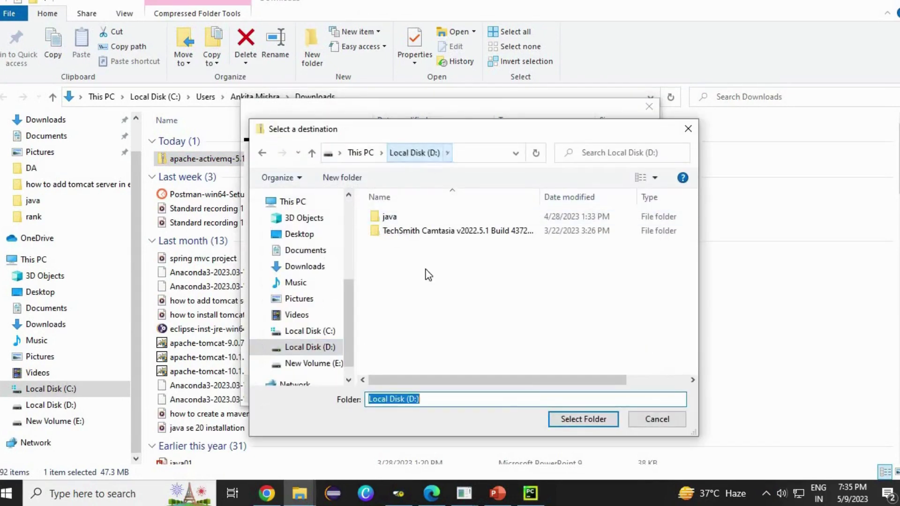
left_click(584, 418)
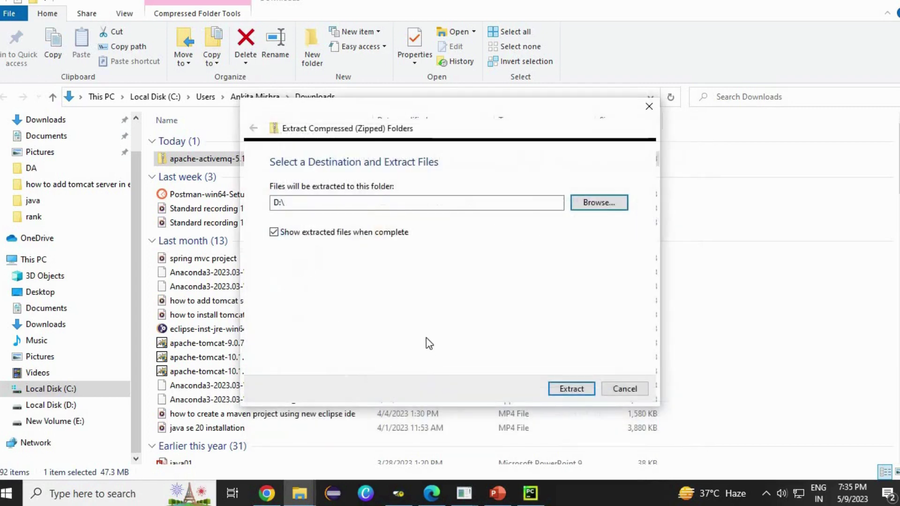
left_click(573, 392)
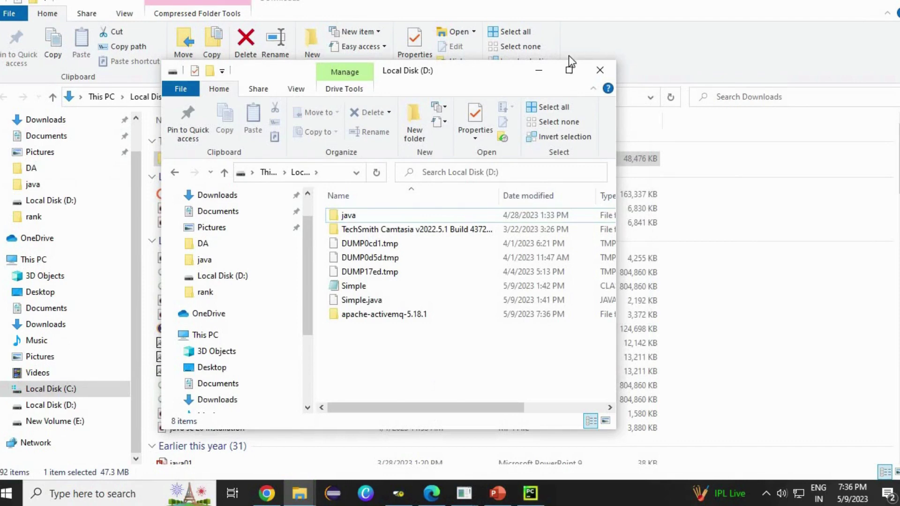
Open the apache-activemq-5.18.1 folder on drive D
left_click(568, 70)
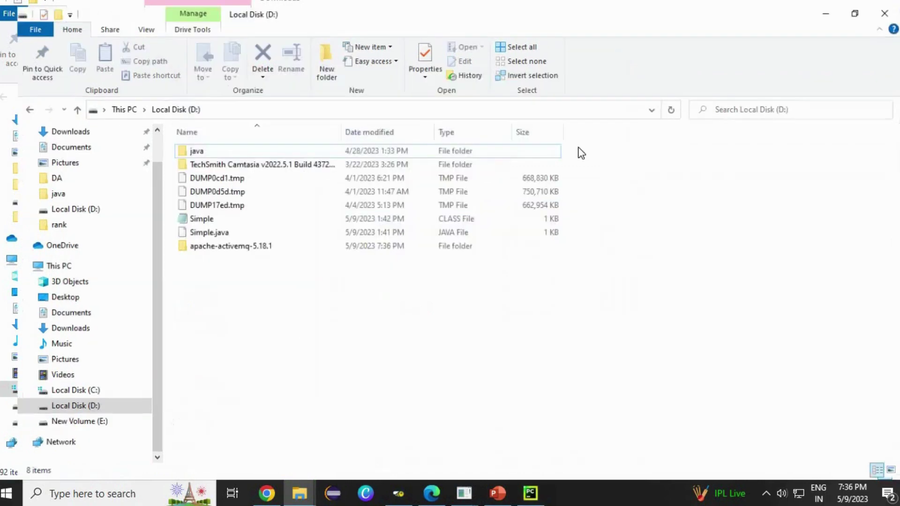
left_click(891, 3)
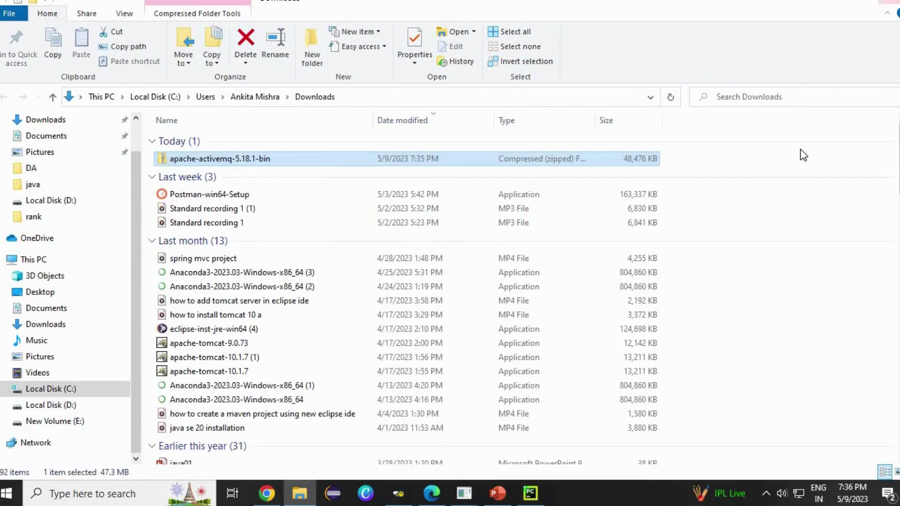
left_click(51, 404)
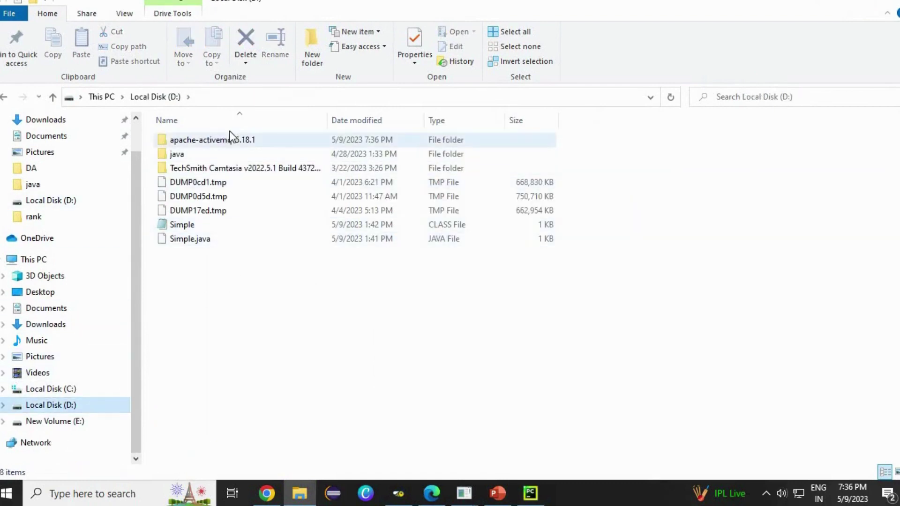
double_click(232, 142)
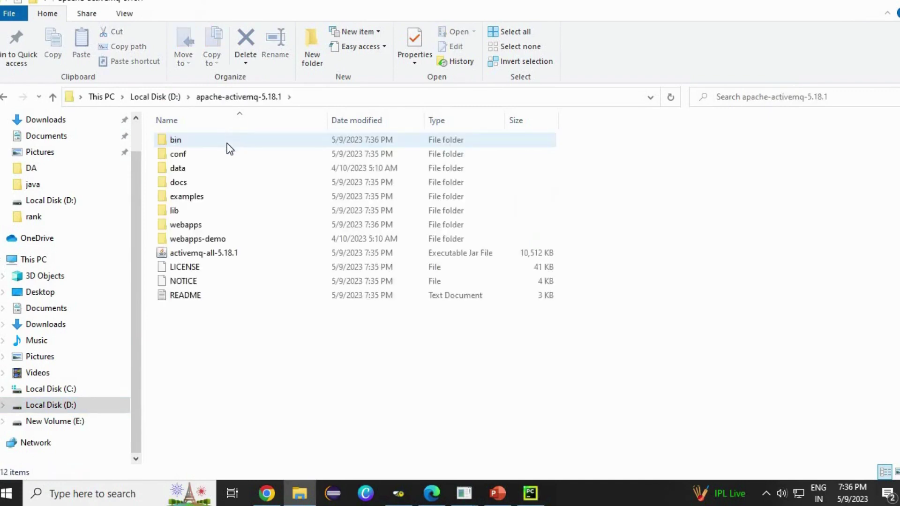
Open bin\win32 and maximize the Explorer window
left_click(199, 147)
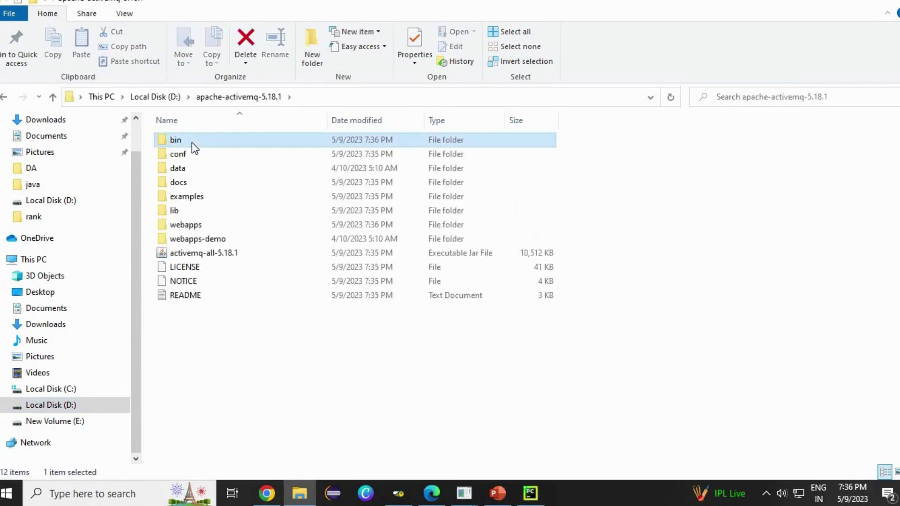
double_click(192, 140)
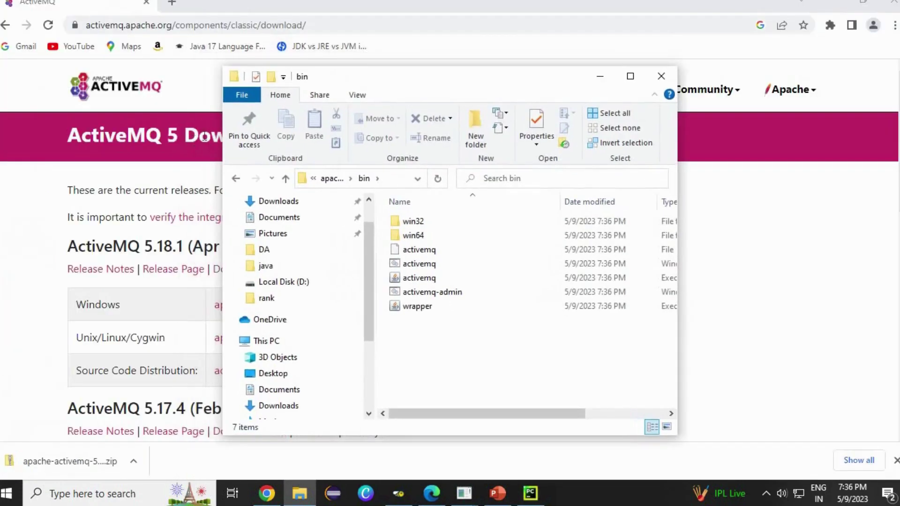
left_click(630, 76)
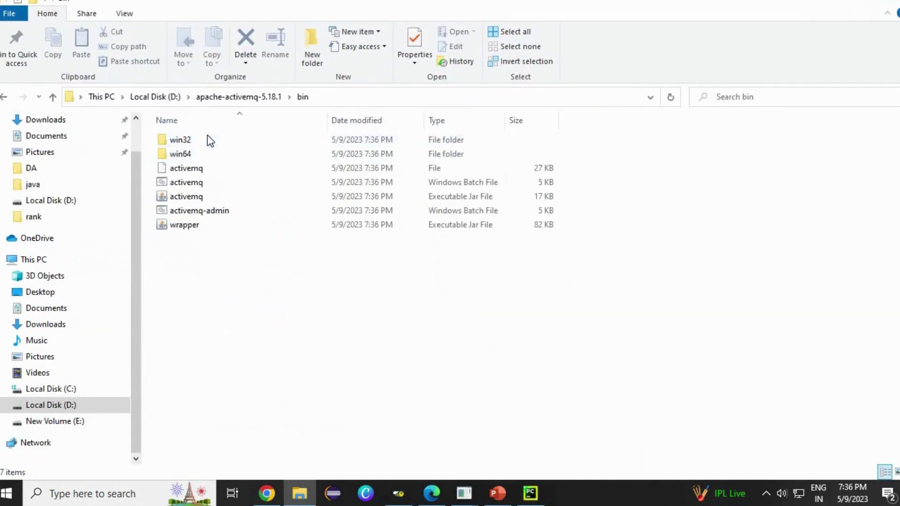
left_click(206, 139)
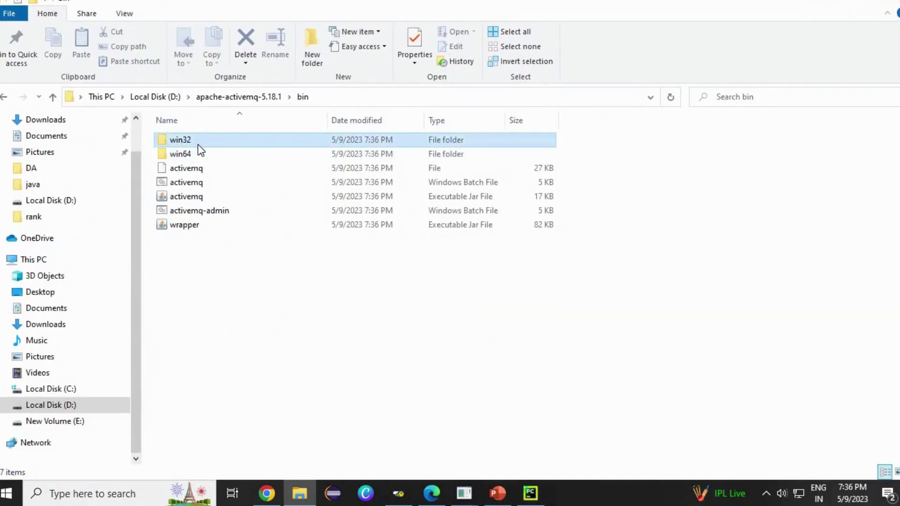
double_click(198, 144)
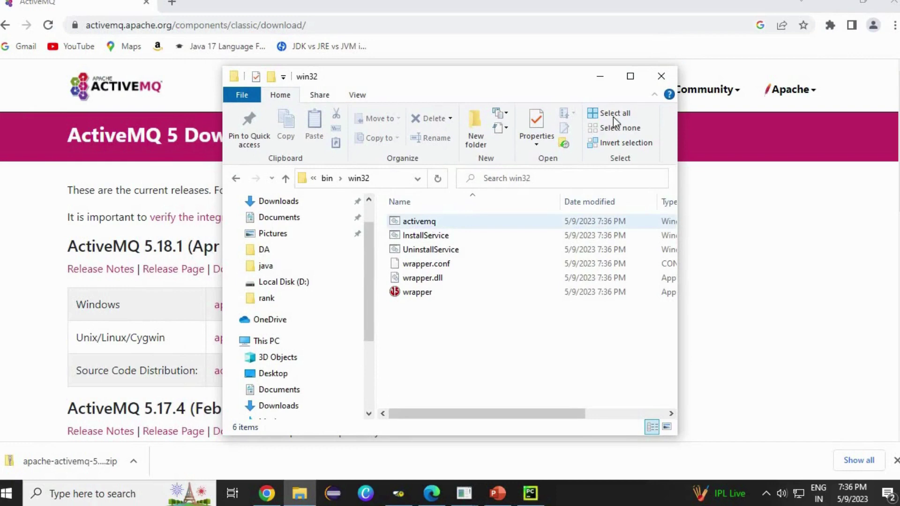
left_click(631, 76)
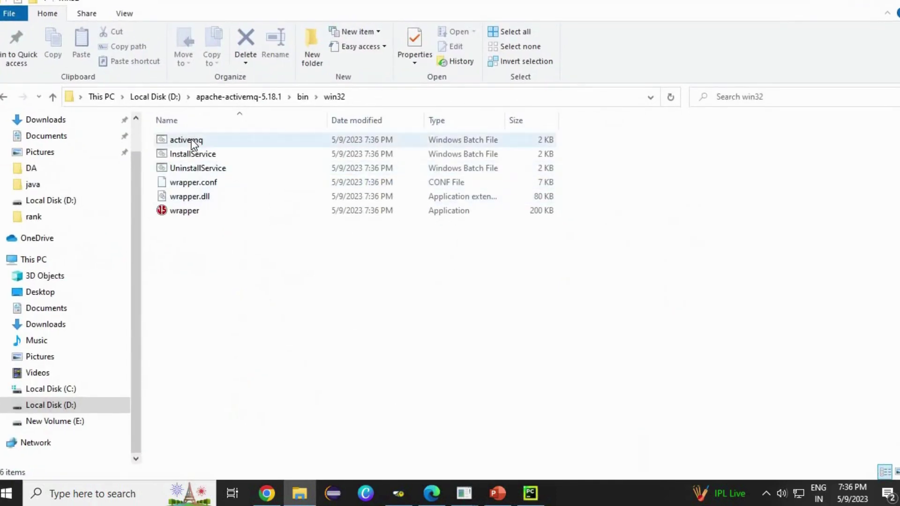
Start the broker with activemq.bat and allow Java through the firewall
double_click(185, 140)
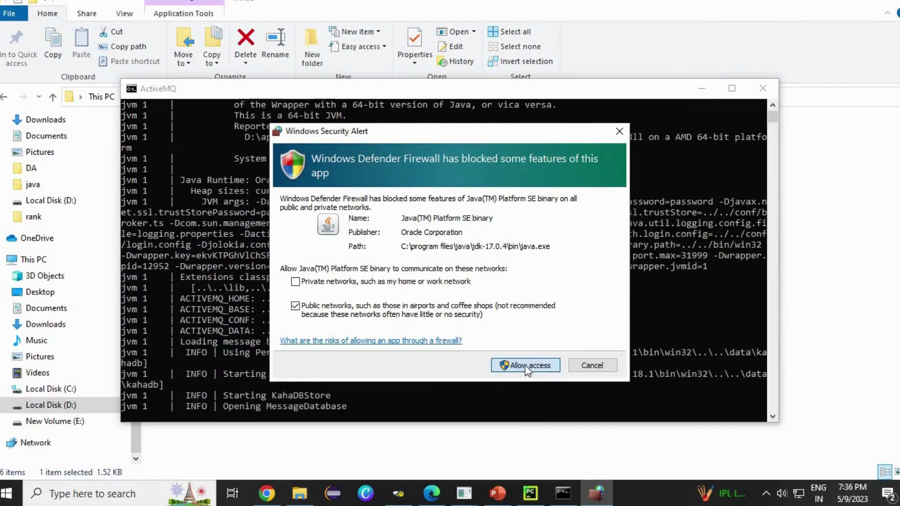
left_click(525, 365)
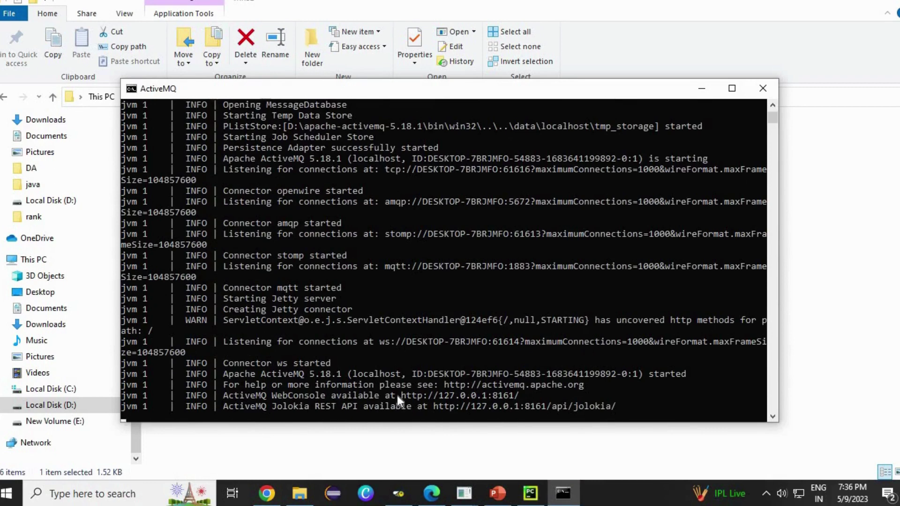
left_click_drag(400, 393, 495, 395)
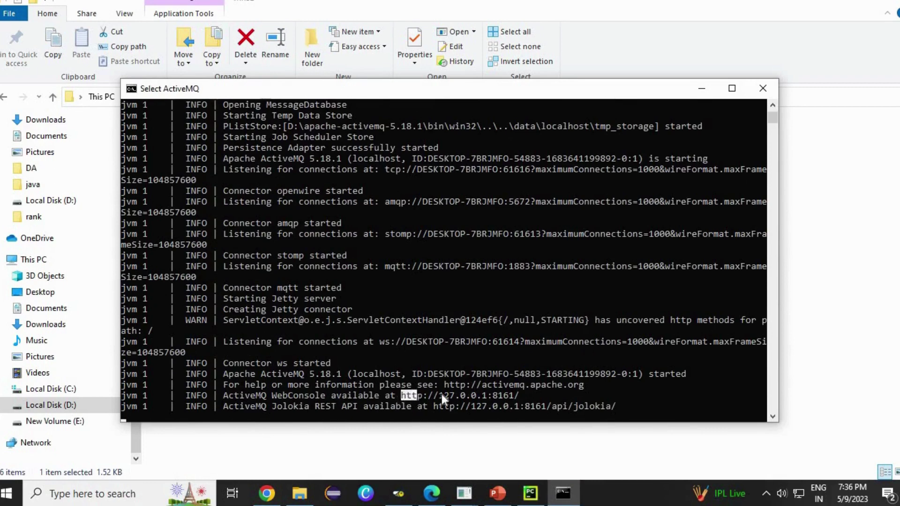
right_click(519, 395)
left_click_drag(399, 394, 519, 396)
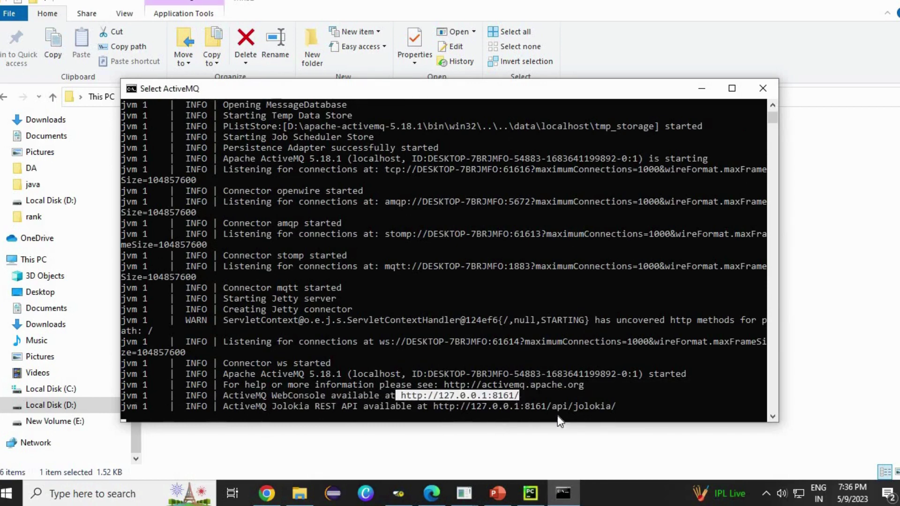
right_click(511, 391)
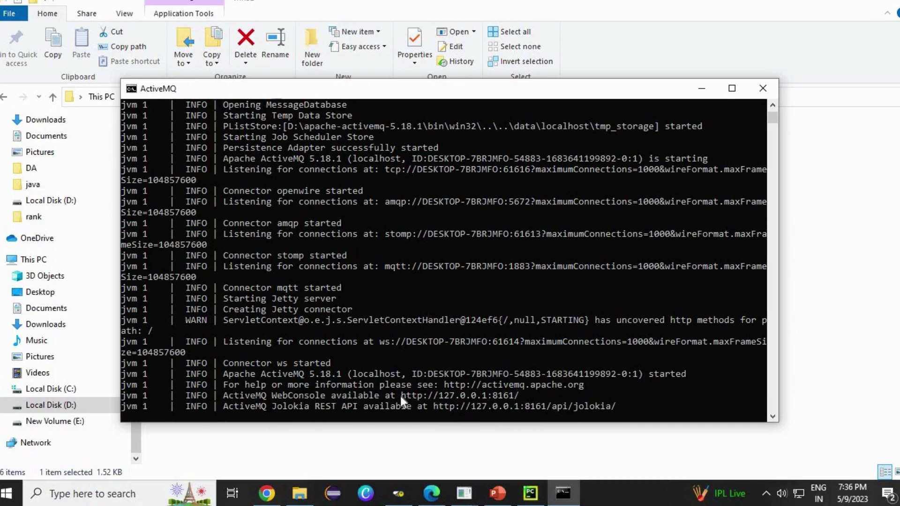
left_click_drag(400, 395, 518, 393)
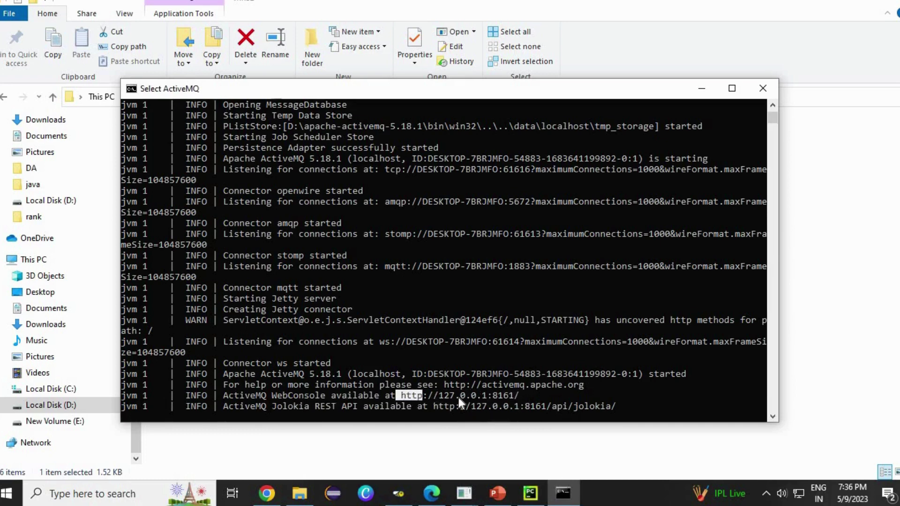
right_click(518, 392)
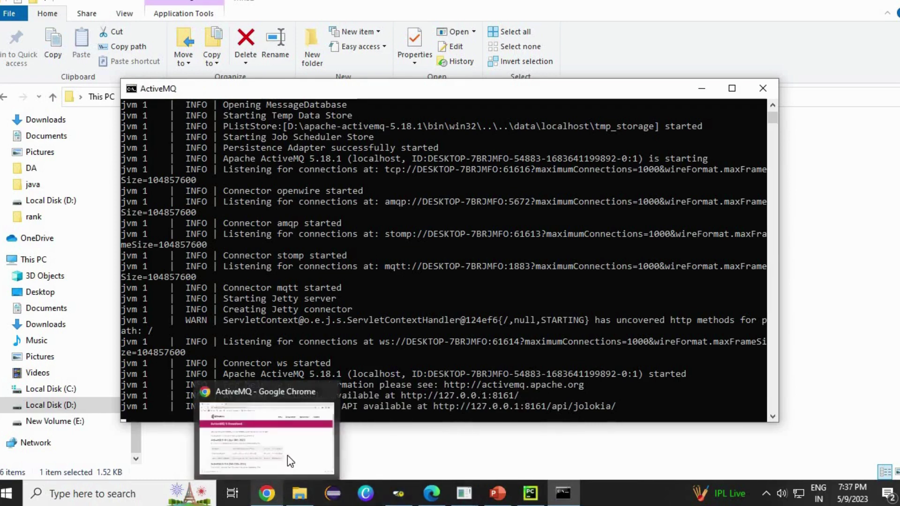
left_click(267, 494)
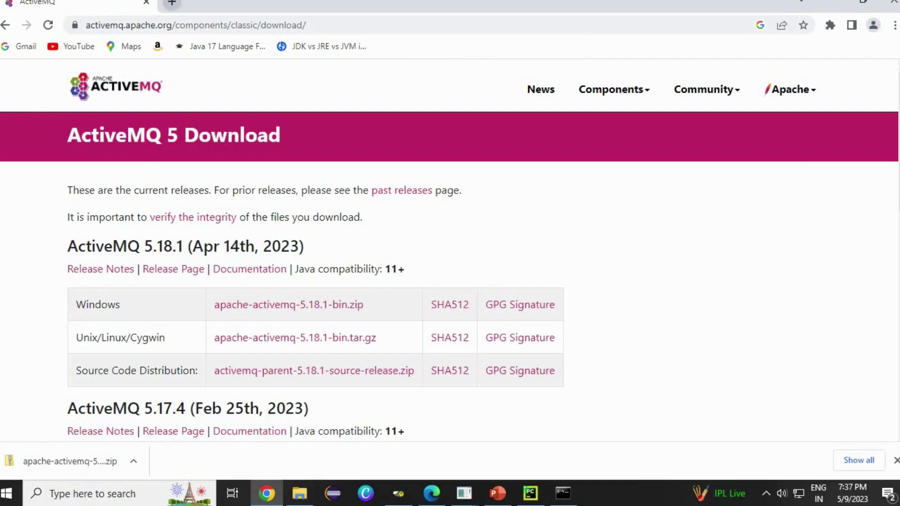
left_click(171, 3)
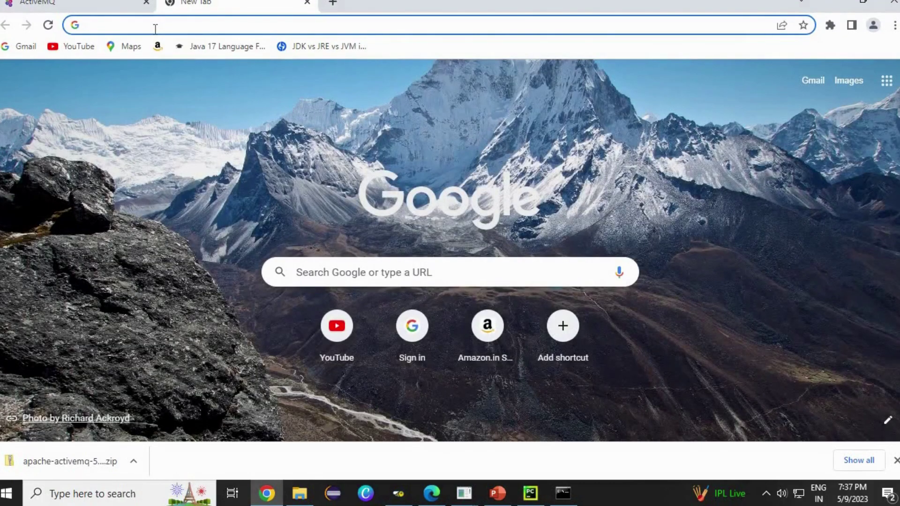
type("http://127.0.0.1:8161/")
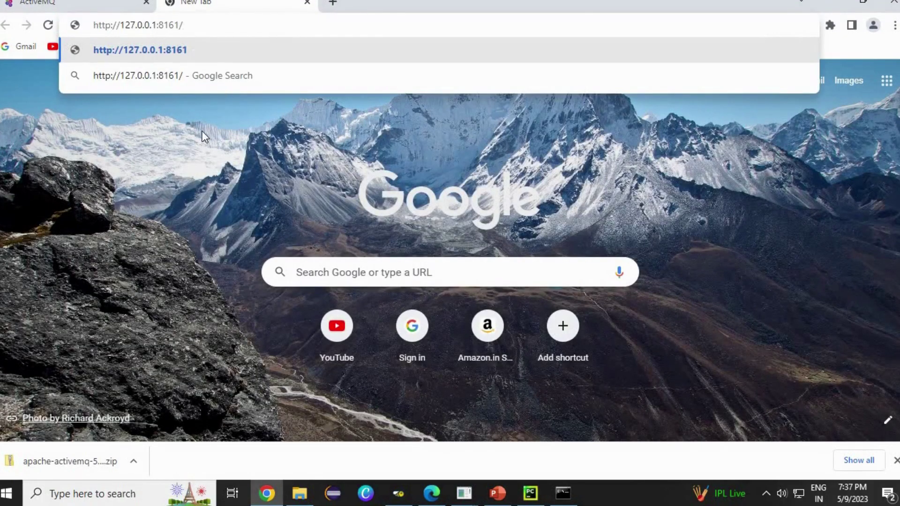
key("Return")
type("admin")
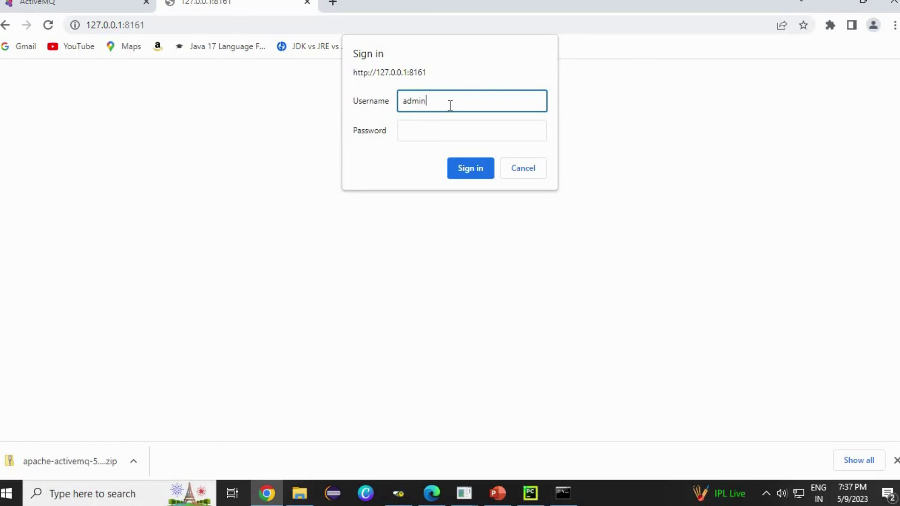
Sign in as admin/admin and decline saving the password
left_click(425, 136)
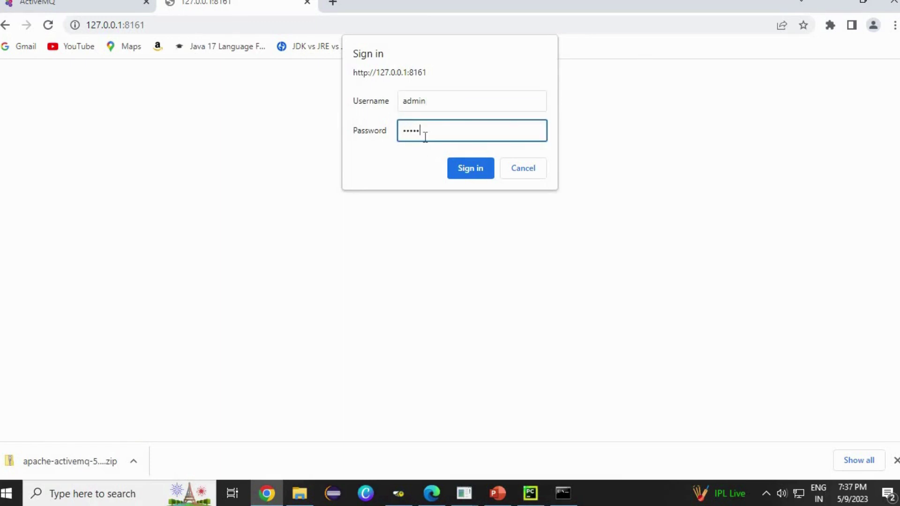
left_click(485, 177)
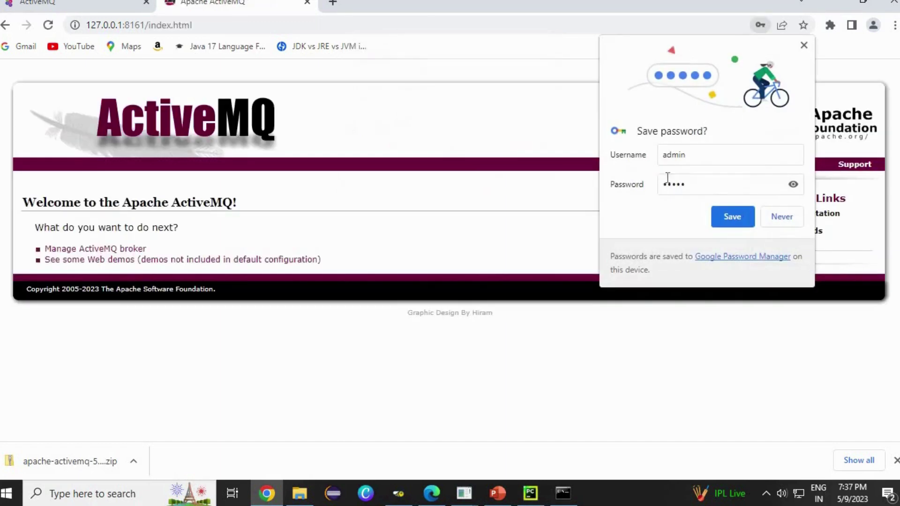
left_click(784, 216)
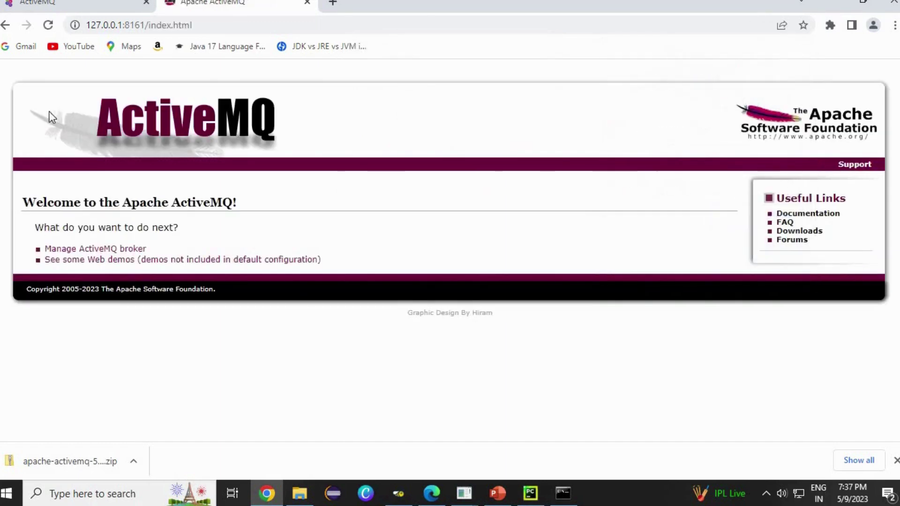